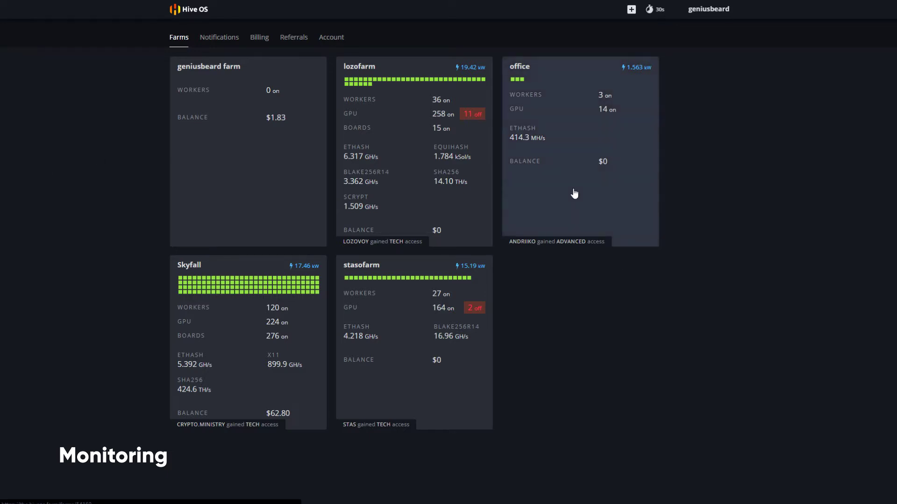
Open the office farm's dashboard and switch the RIGS tile to show its 14 GPUs.
left_click(601, 187)
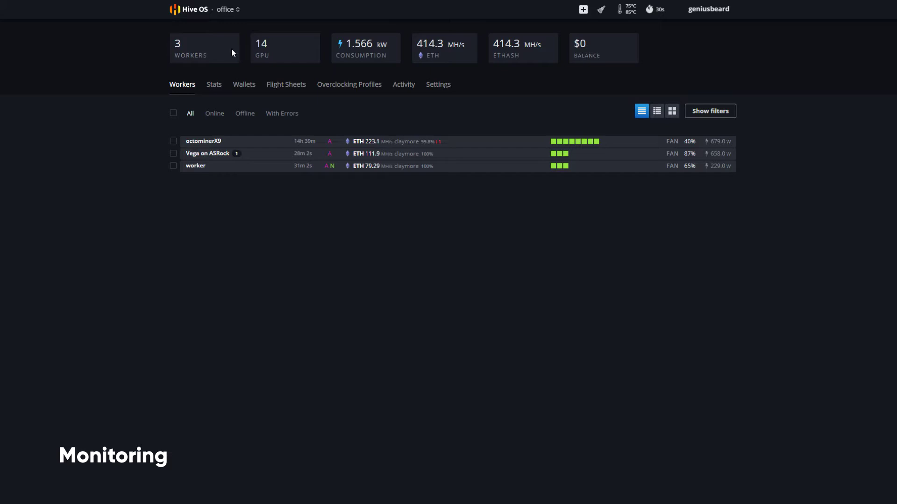
left_click(262, 47)
Switch the office farm's worker list to compact tiles, then to detailed cards.
left_click(672, 111)
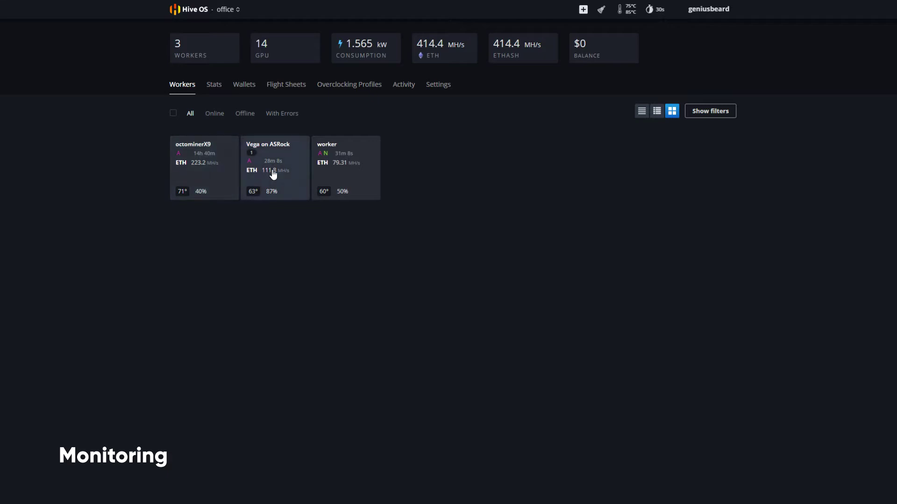
left_click(657, 111)
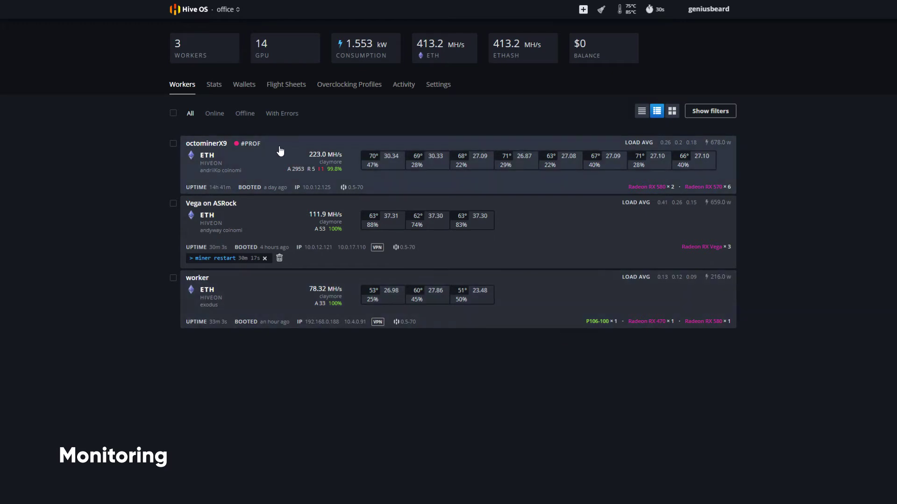
Remove all worker messages with the broom icon, then tick octominerX9 for group actions.
left_click(176, 184)
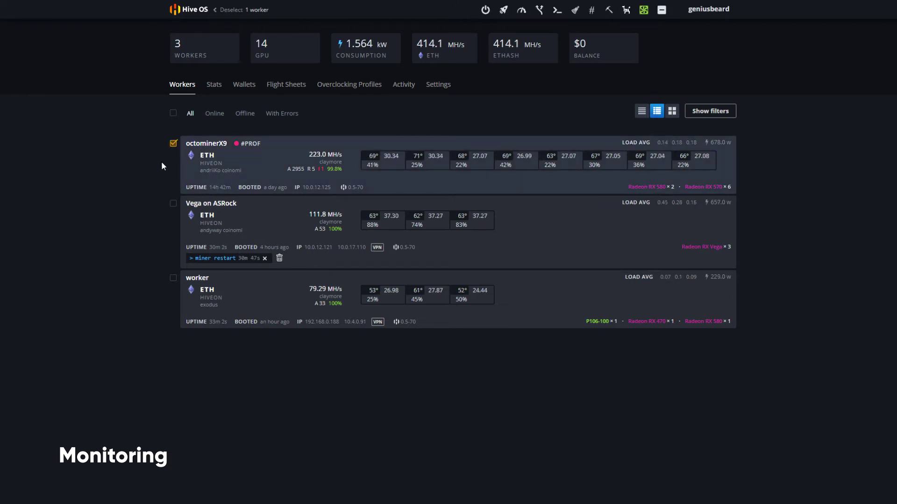
left_click(173, 143)
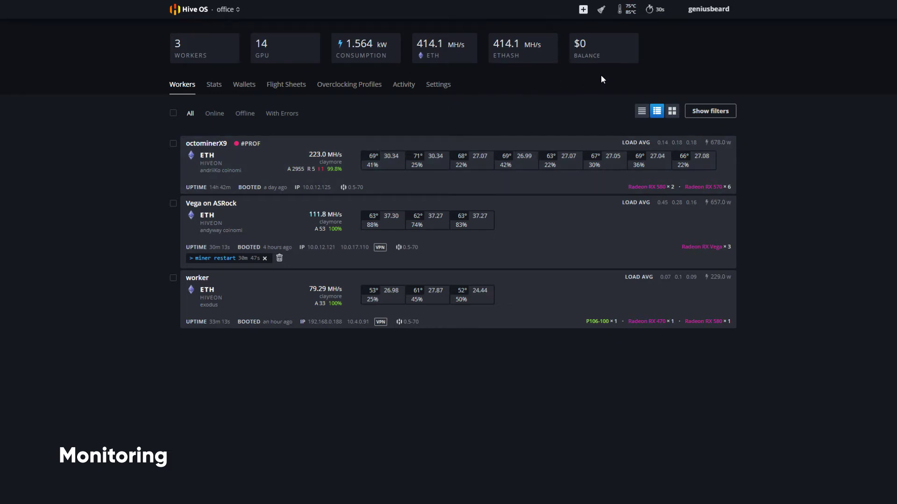
left_click(601, 10)
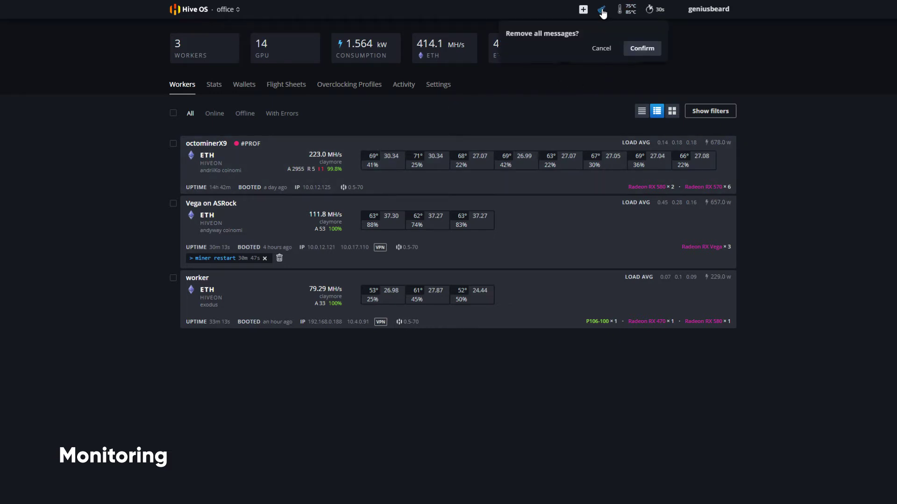
left_click(642, 47)
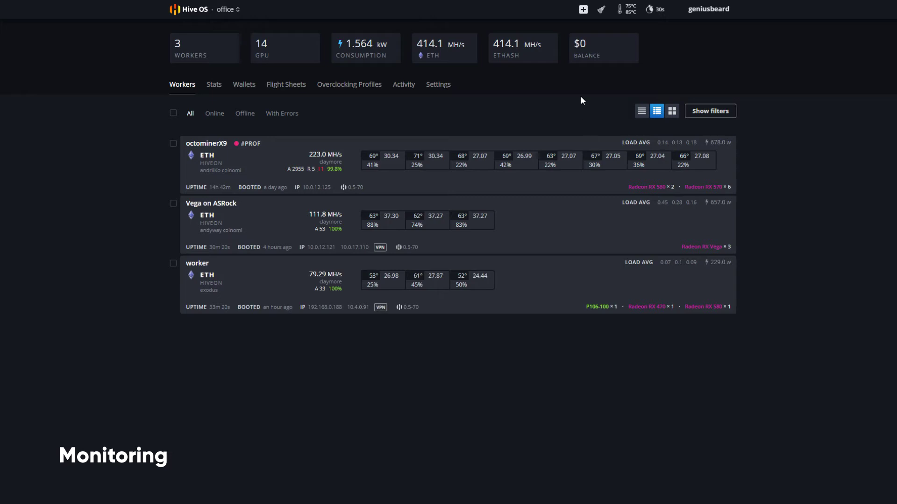
left_click(582, 9)
left_click(173, 145)
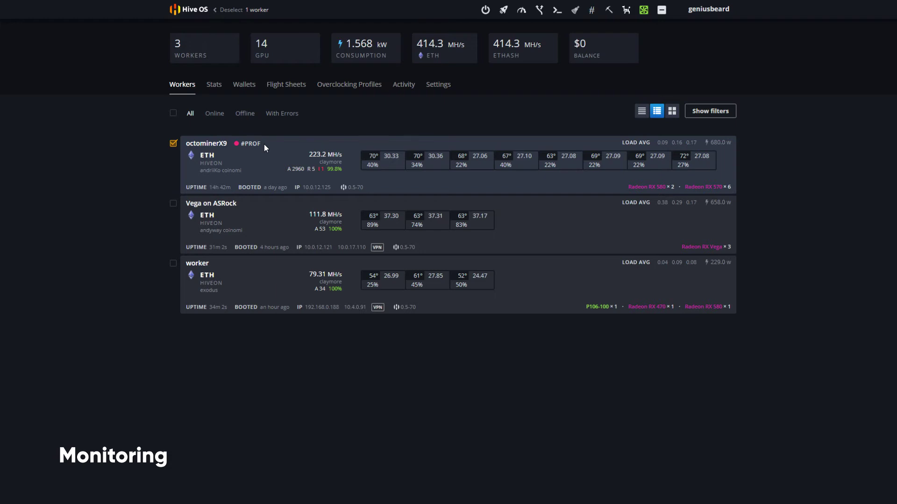
Restart octominerX9's miner, select all three workers, and choose a flight sheet for them.
left_click(609, 13)
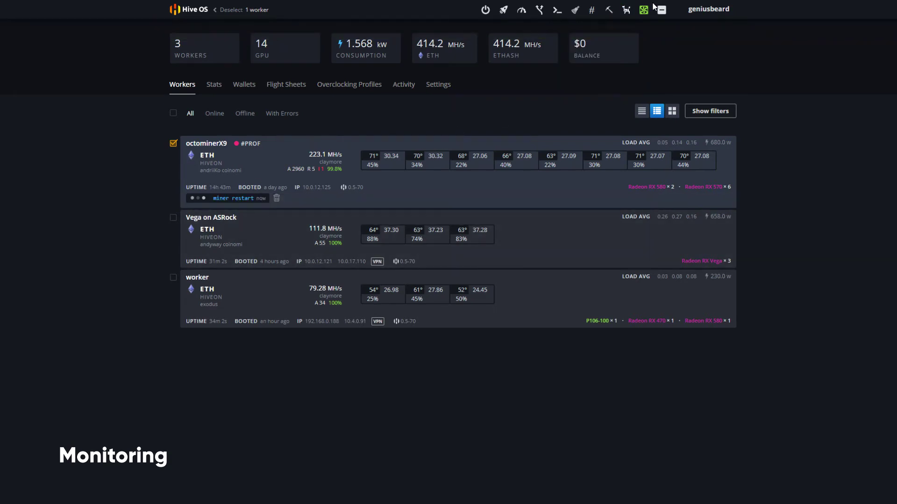
left_click(173, 113)
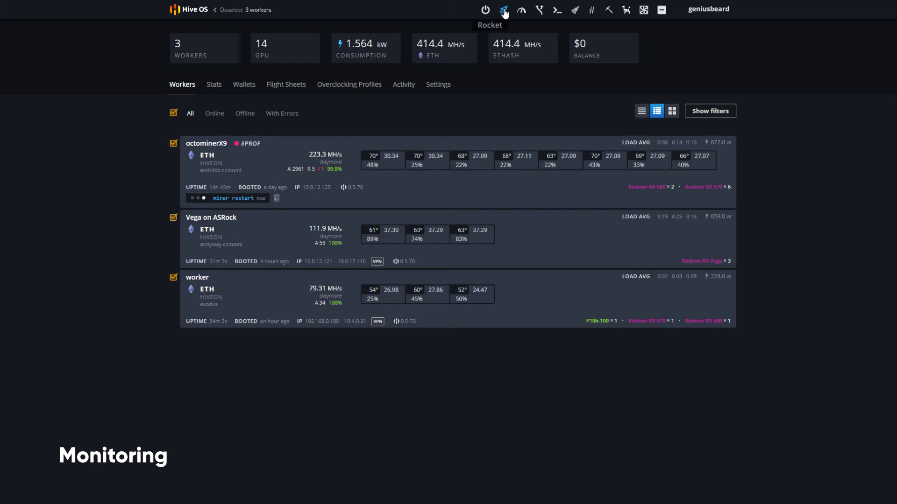
left_click(173, 112)
left_click(173, 113)
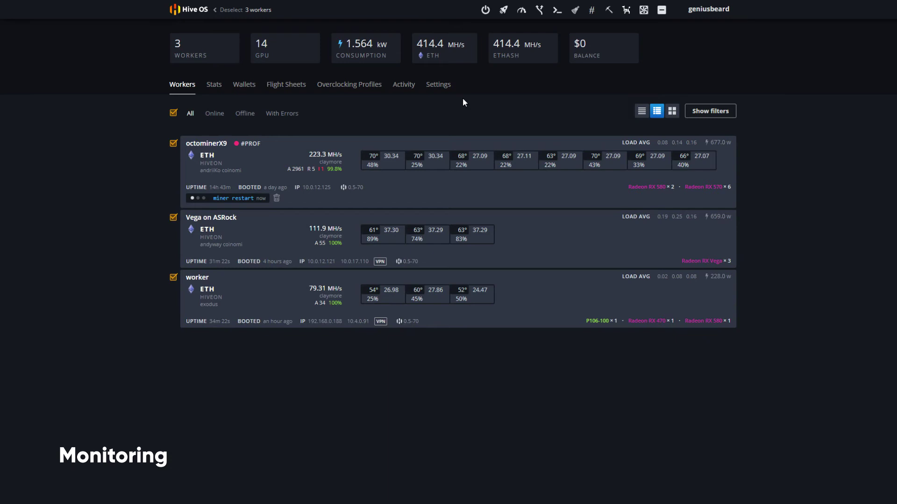
left_click(503, 14)
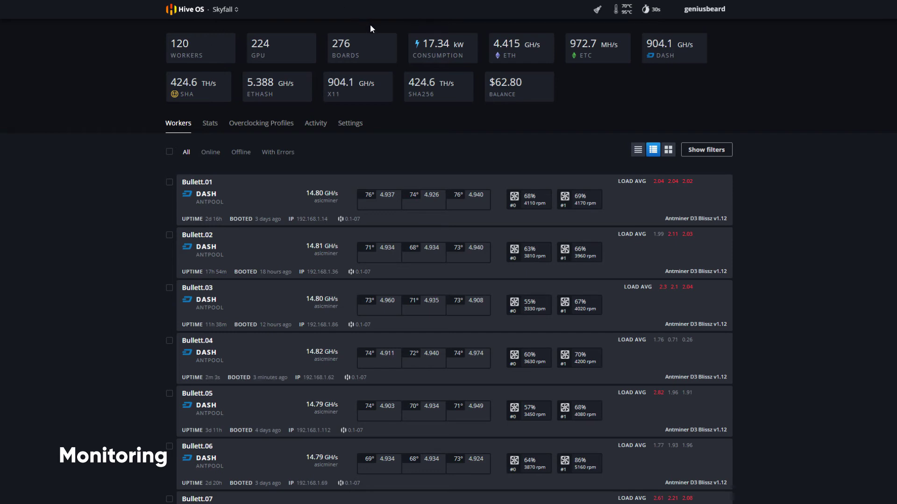
Toggle Skyfall's BOARDS stat tile to show the ASIC count.
left_click(366, 52)
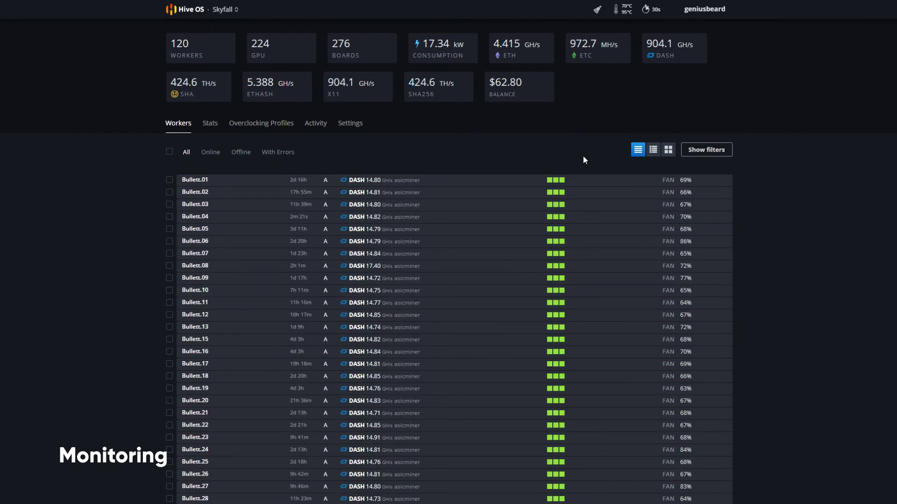
scroll(582, 157, "down", 1)
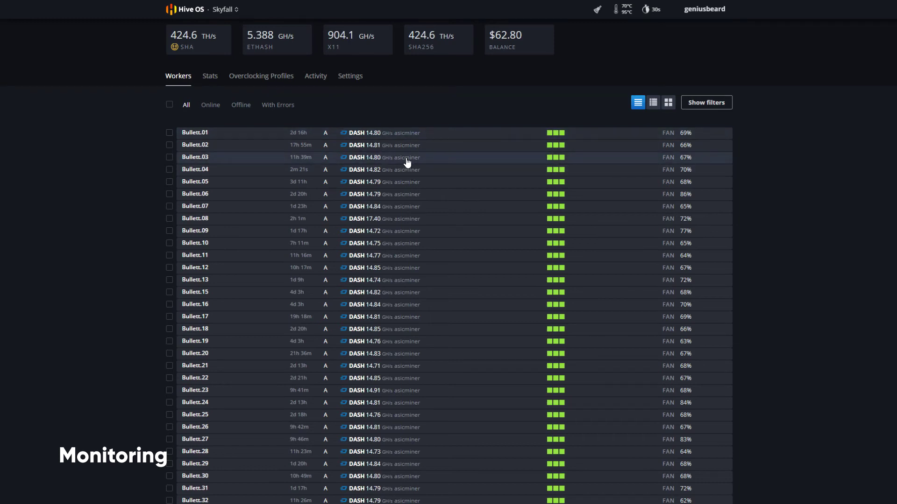
scroll(410, 162, "down", 2)
scroll(410, 163, "up", 3)
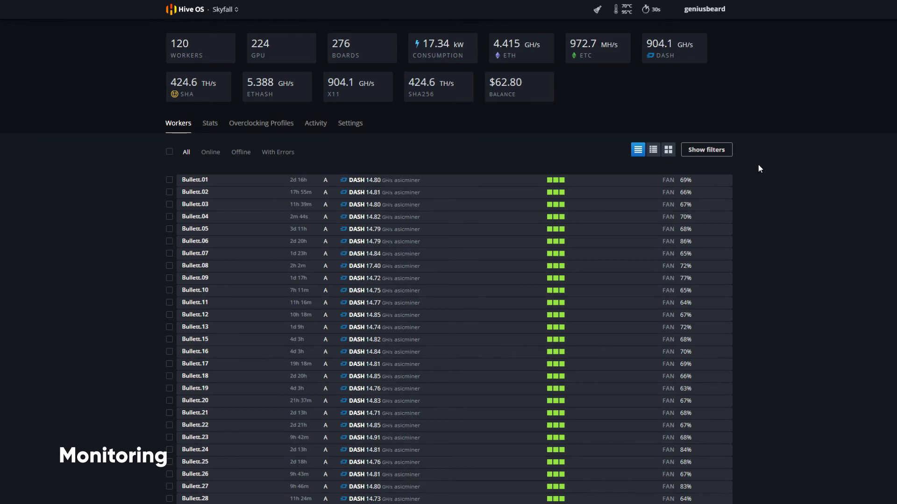
Filter Skyfall's workers to ETC rigs running Claymore Dual.
left_click(707, 151)
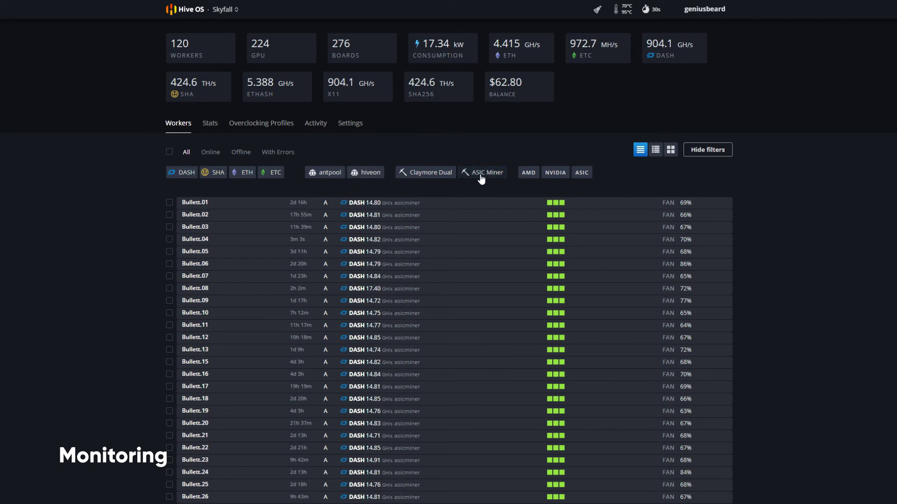
left_click(426, 175)
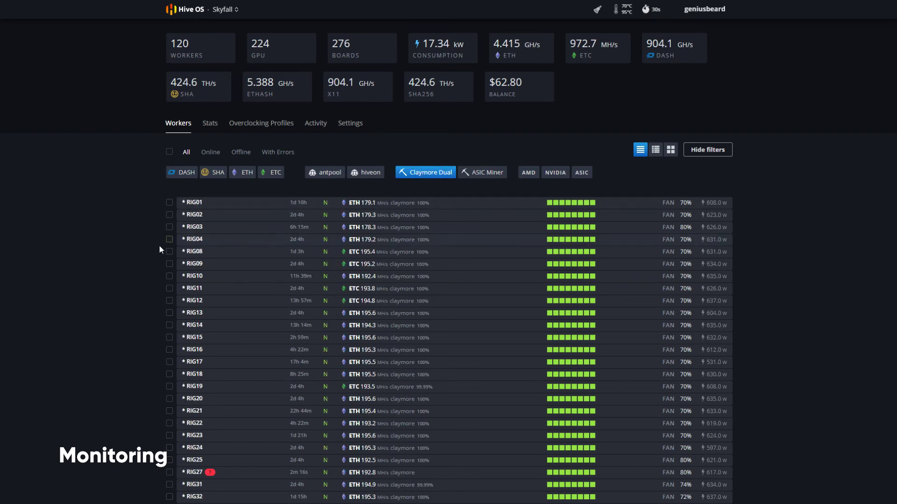
scroll(132, 239, "down", 1)
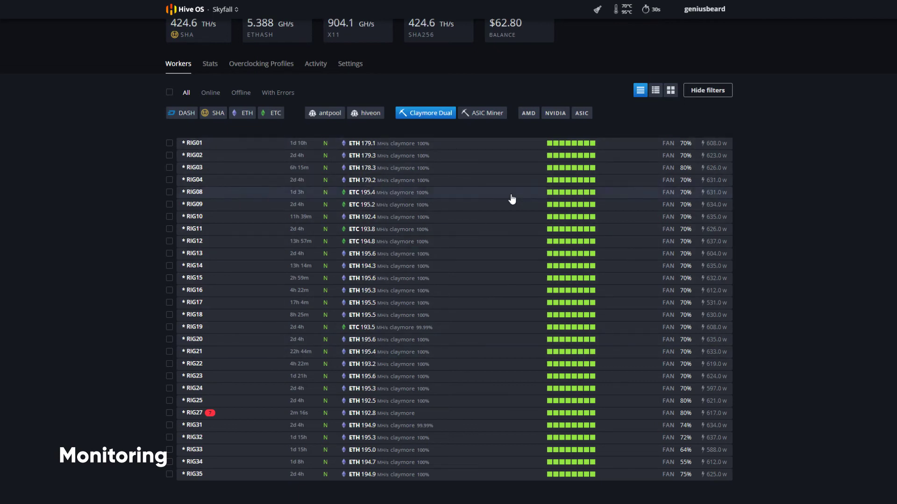
scroll(130, 227, "up", 1)
scroll(130, 227, "down", 1)
left_click(274, 113)
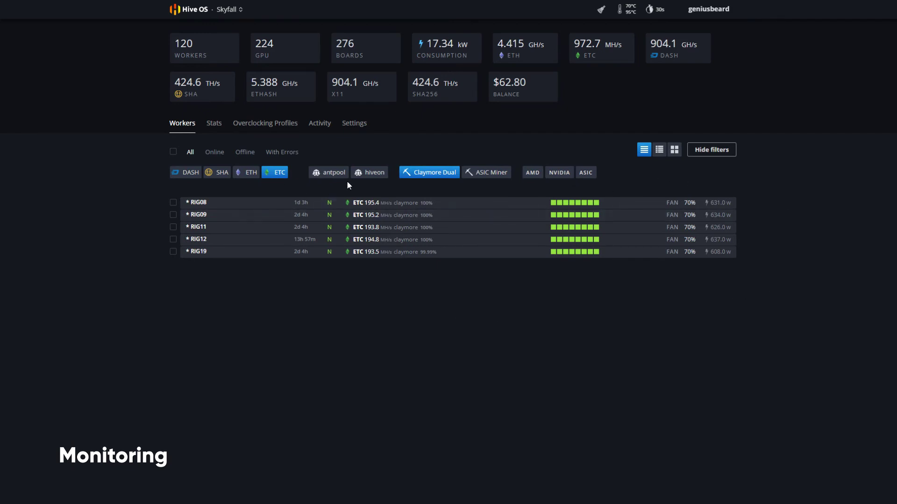
Show the filtered RIG08–RIG19 as detailed rows, then remove the ETC filter.
left_click(675, 151)
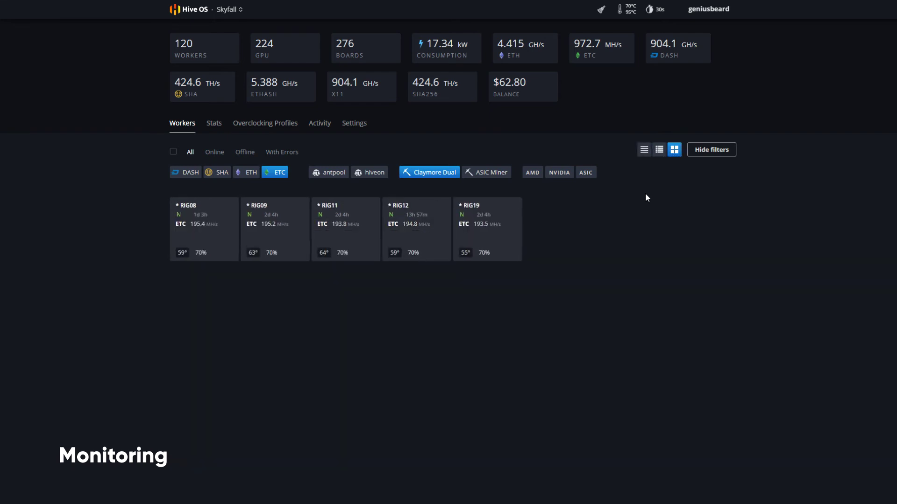
left_click(658, 152)
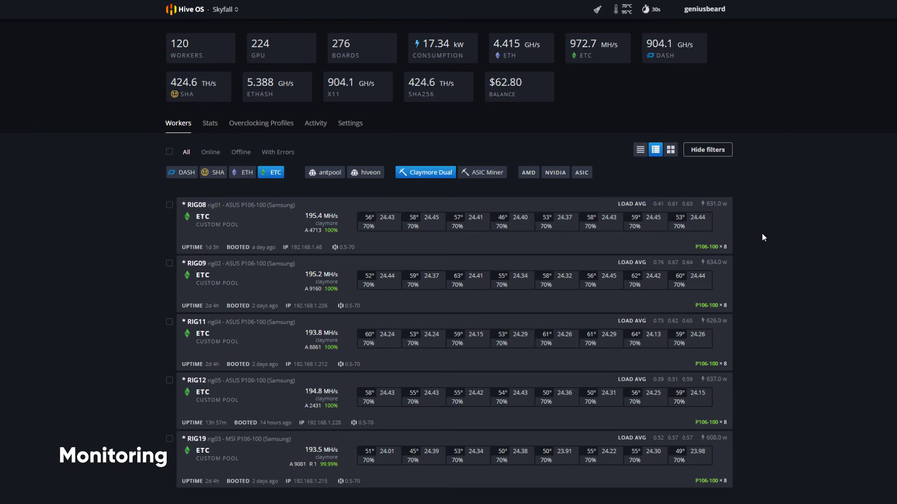
scroll(763, 240, "down", 1)
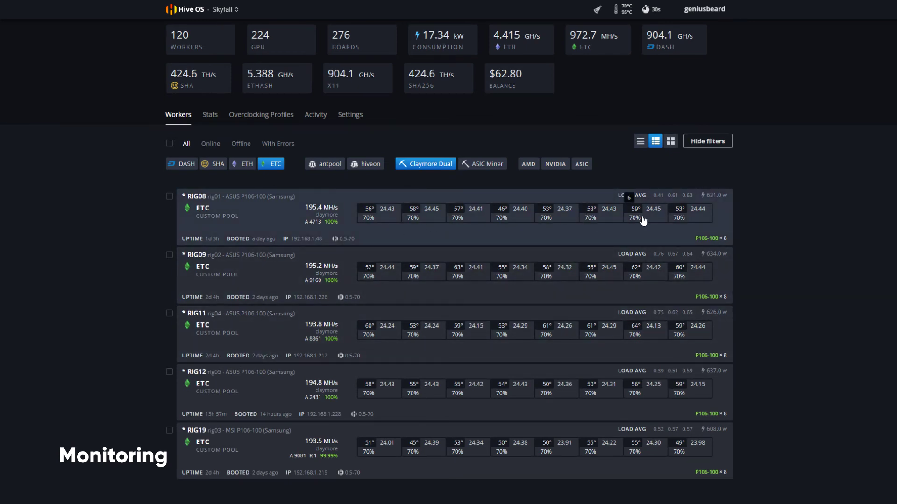
left_click(280, 166)
Drop the Claymore Dual filter and filter to ASIC workers instead of AMD.
left_click(417, 169)
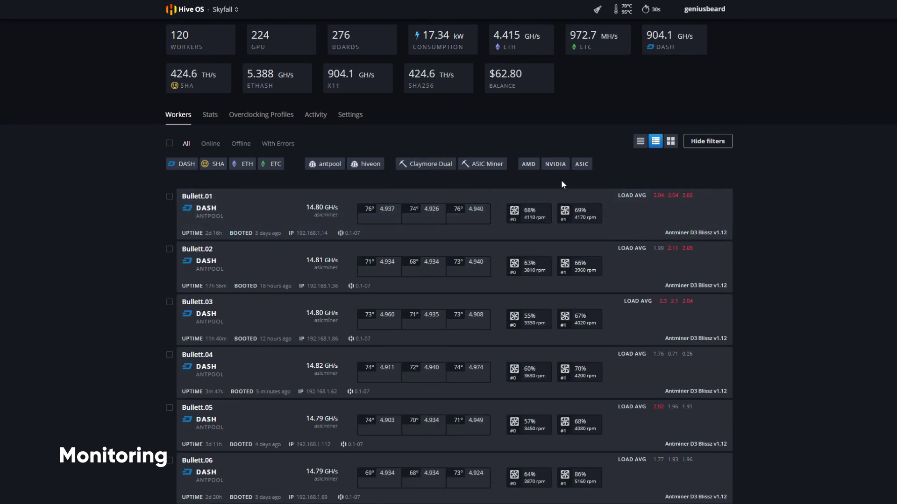
left_click(530, 166)
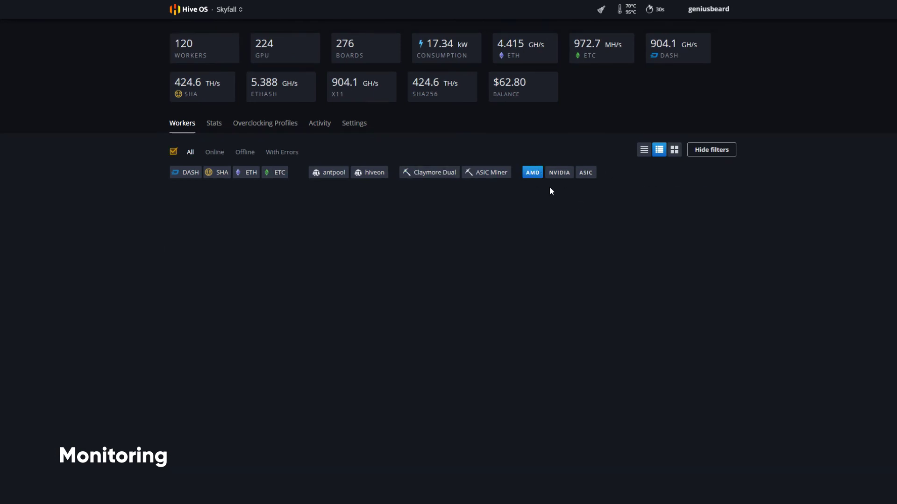
left_click(532, 172)
left_click(584, 173)
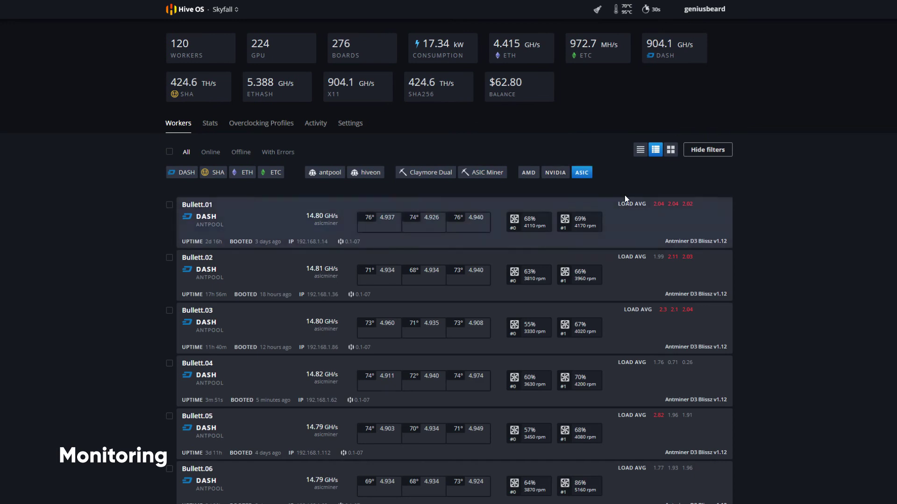
Filter the ASIC list to SHA miners and select all listed curlyman workers.
left_click(640, 149)
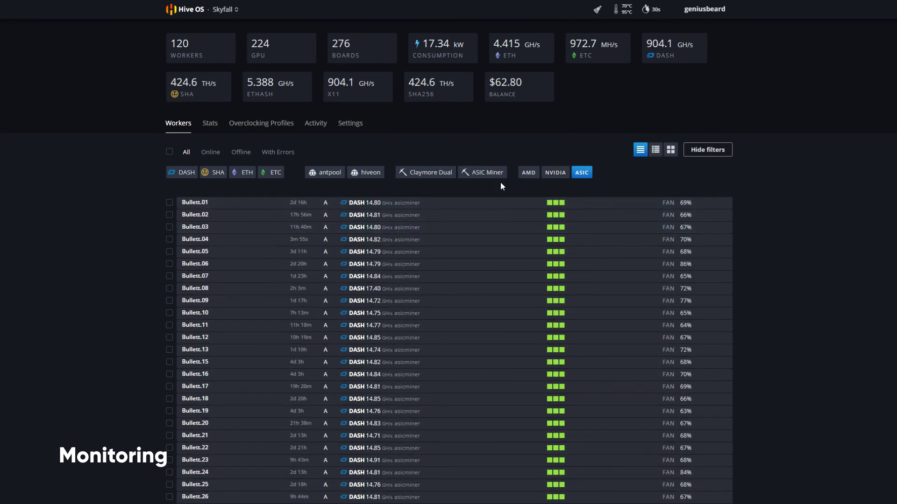
left_click(214, 172)
scroll(105, 245, "down", 2)
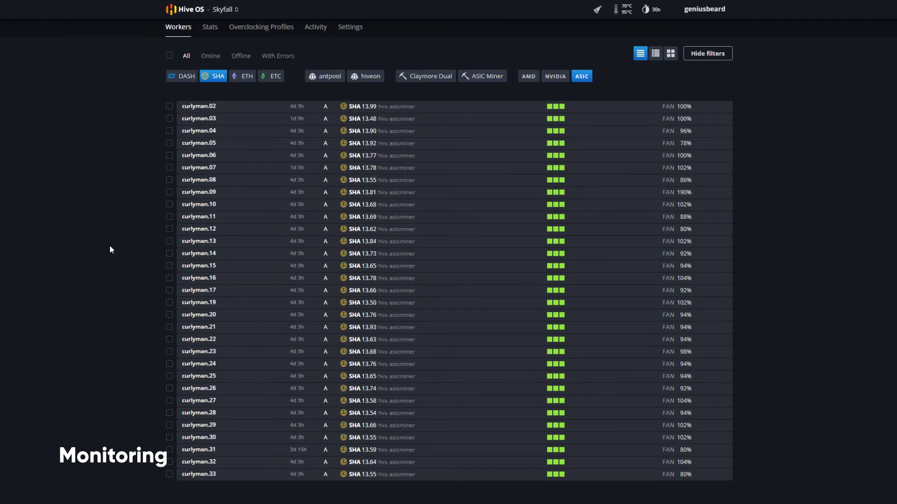
scroll(536, 190, "down", 5)
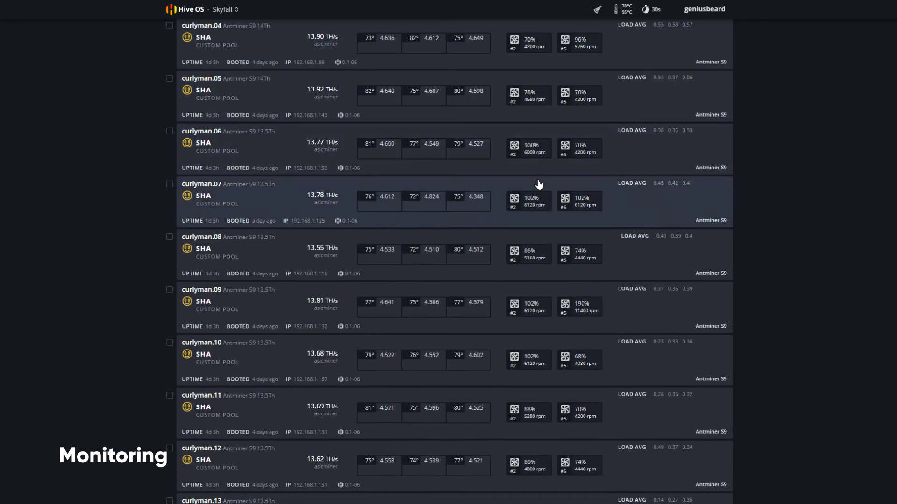
scroll(539, 184, "up", 2)
scroll(538, 185, "up", 3)
scroll(541, 190, "up", 5)
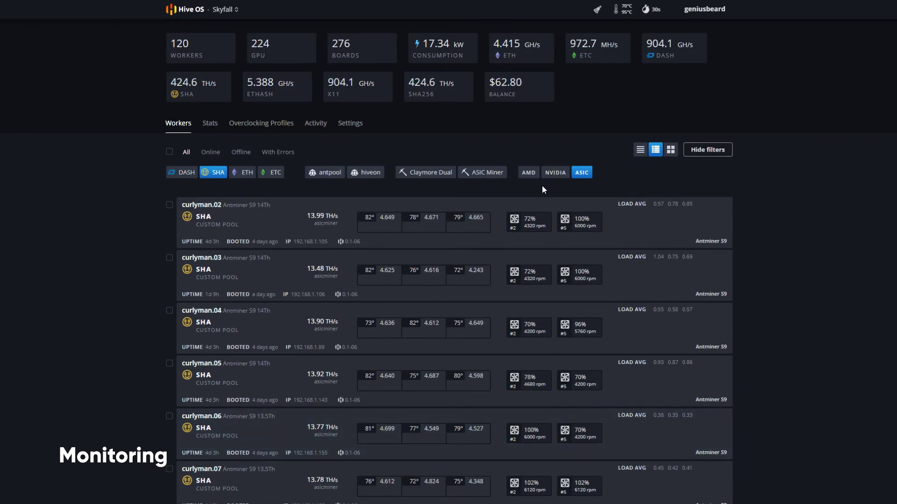
left_click(168, 153)
left_click(210, 124)
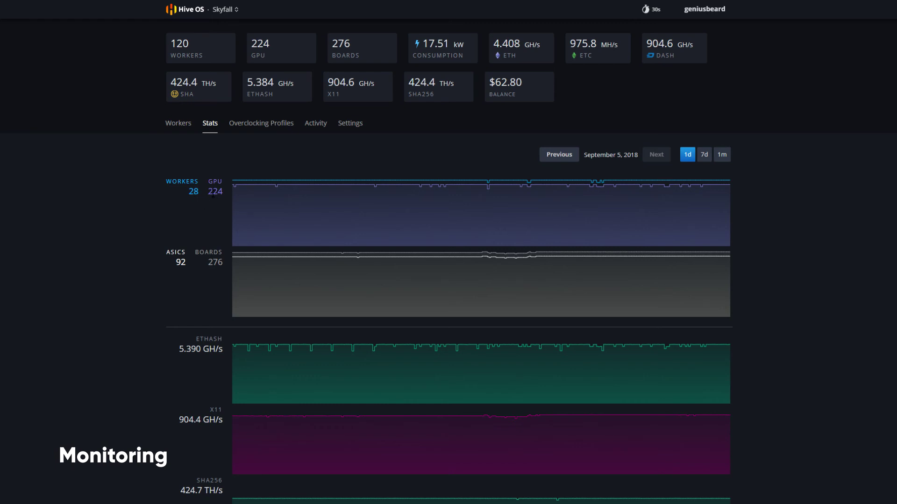
scroll(185, 228, "down", 2)
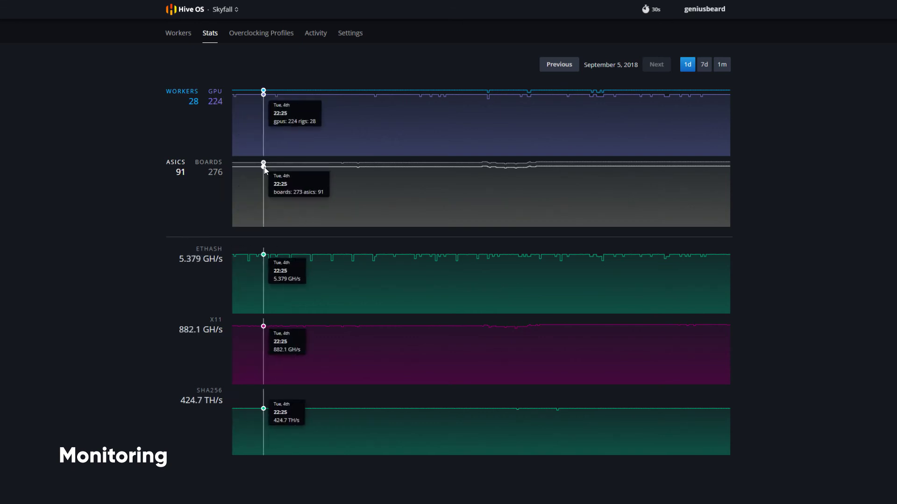
mouse_move(510, 165)
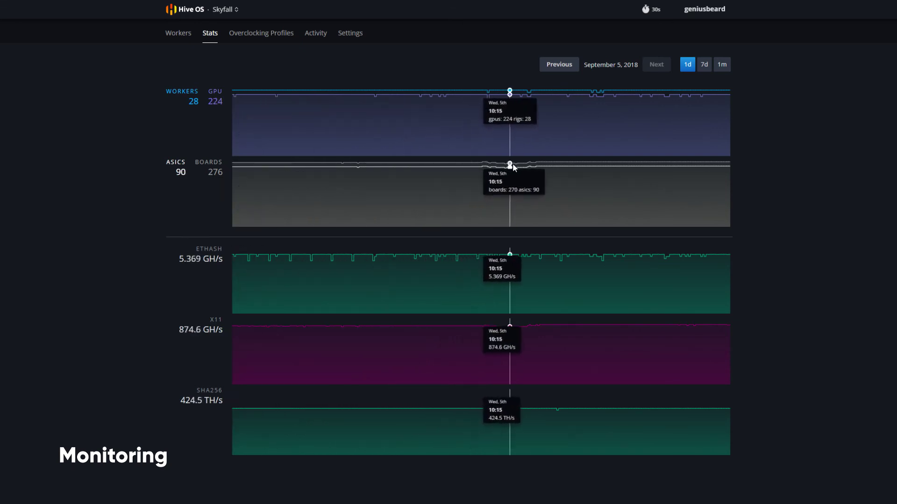
Switch Skyfall's stats charts from a 7-day range to a one-month range.
left_click(705, 64)
scroll(389, 280, "down", 1)
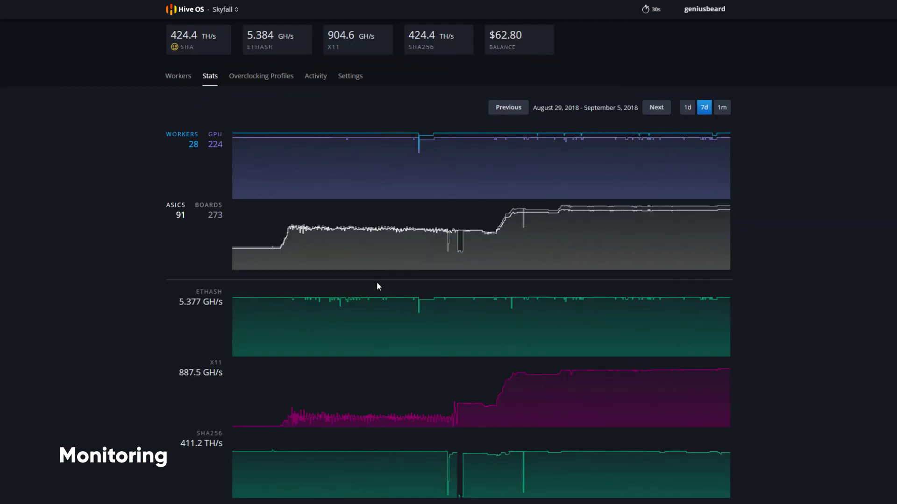
scroll(338, 281, "down", 1)
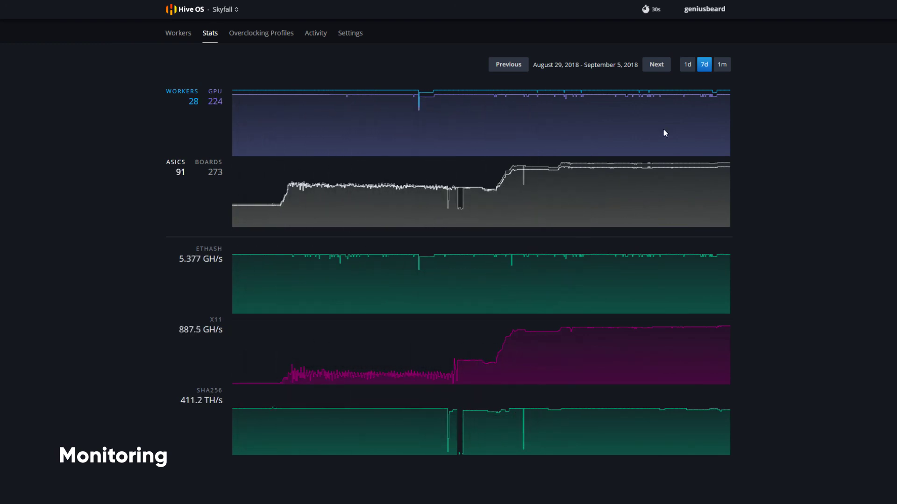
left_click(721, 64)
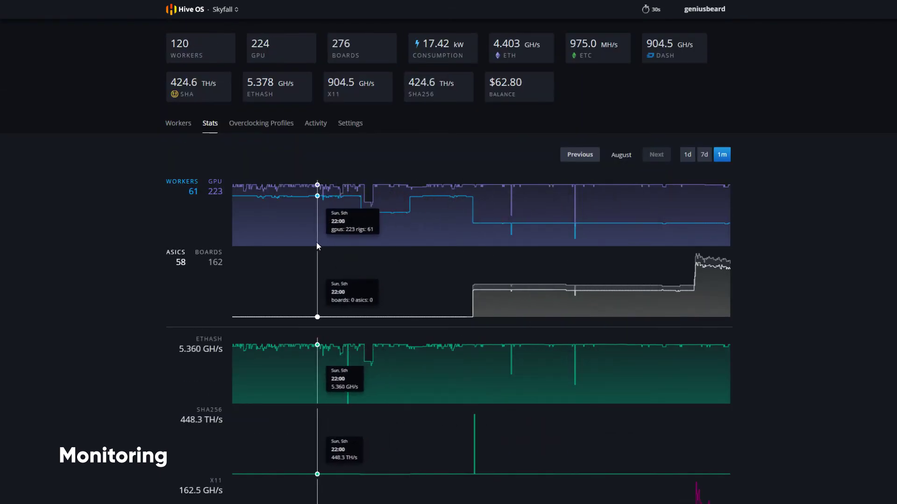
Show Bullett.01's temperature, fan and hashrate charts over the last 7 days.
left_click(178, 122)
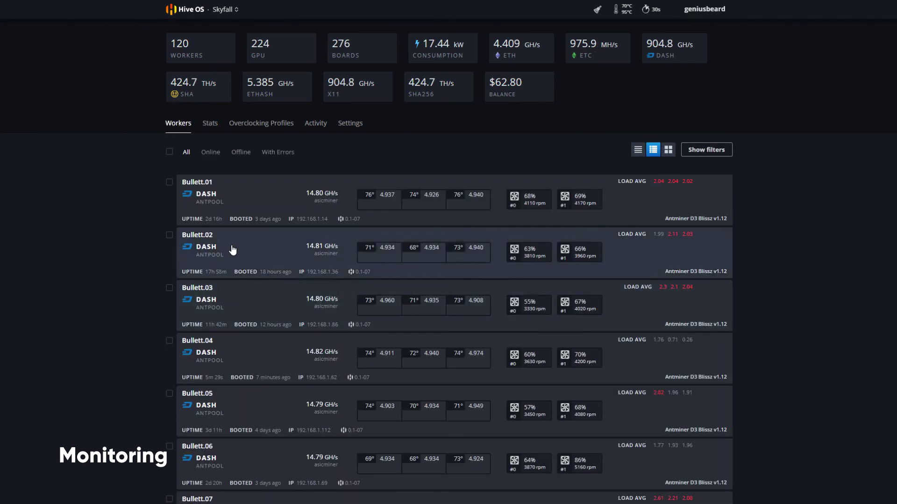
left_click(201, 183)
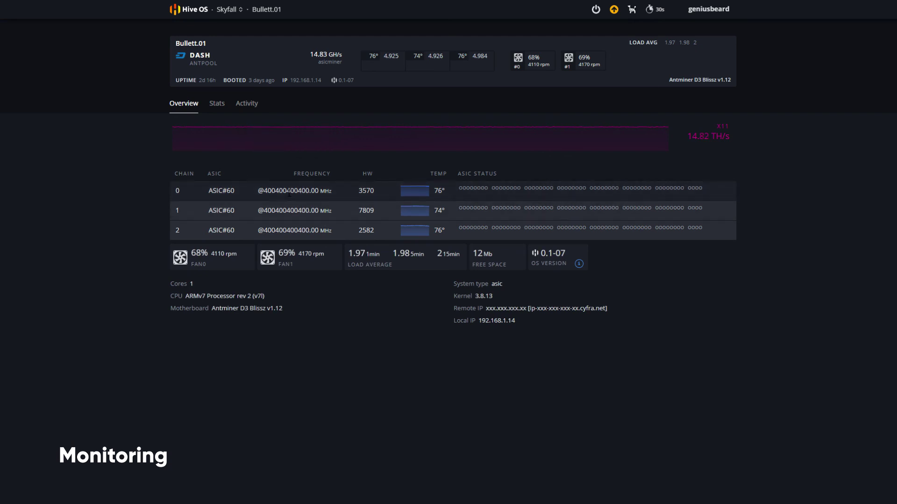
left_click(217, 103)
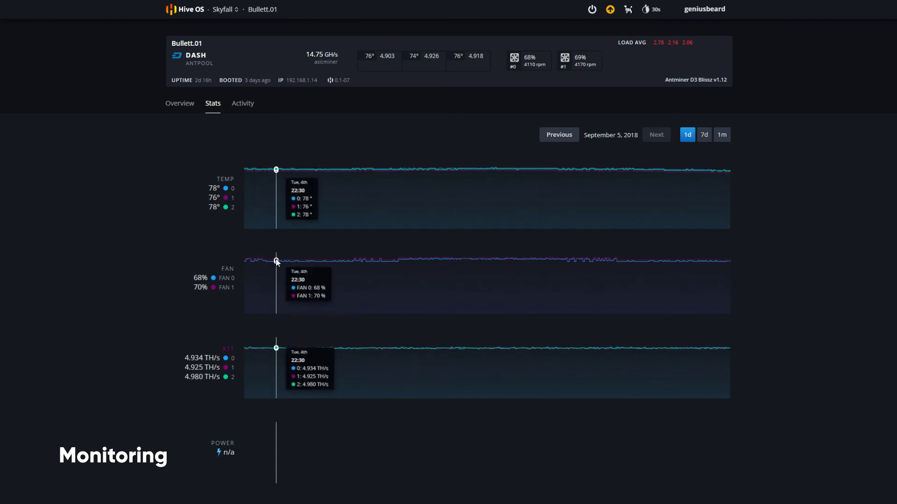
mouse_move(687, 171)
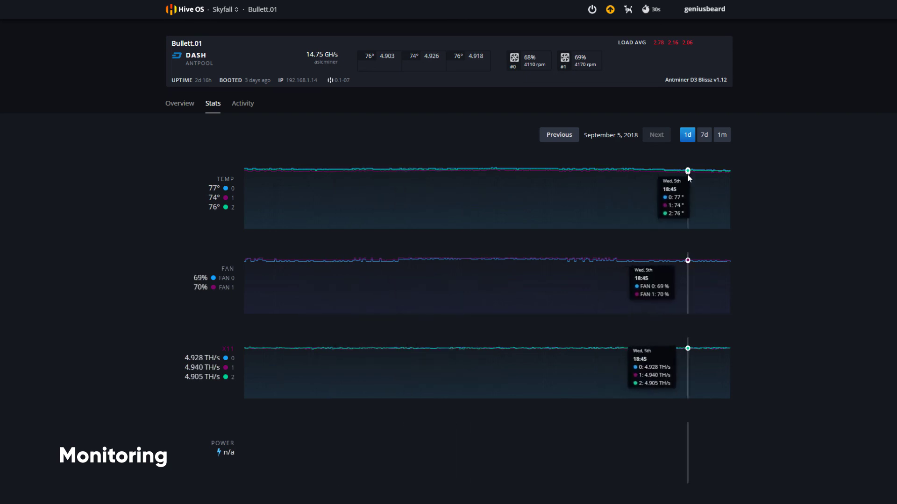
left_click(704, 136)
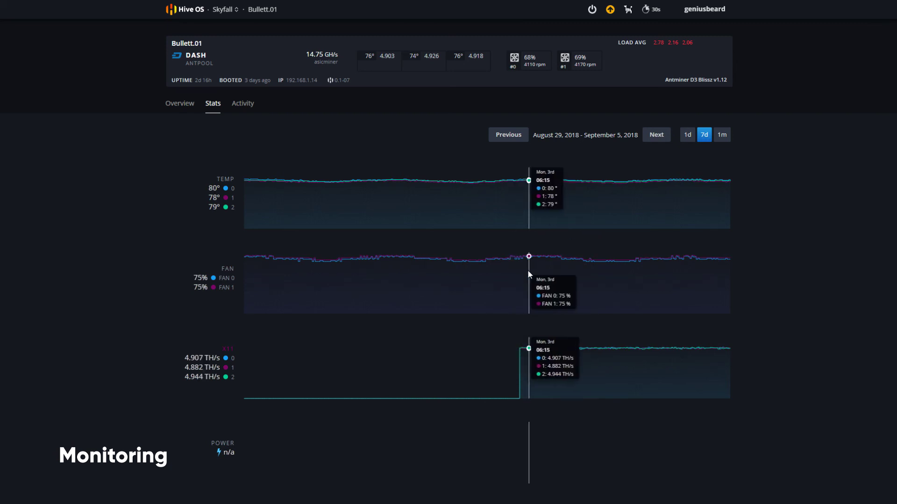
mouse_move(454, 378)
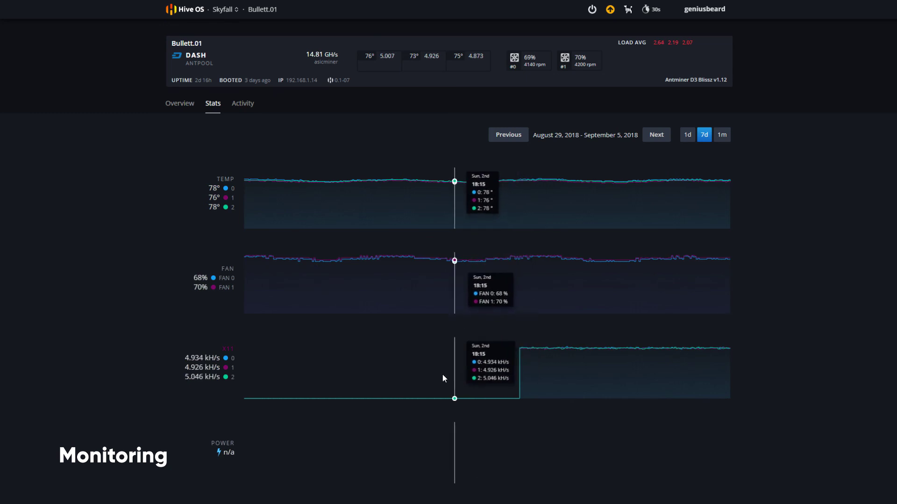
left_click(224, 8)
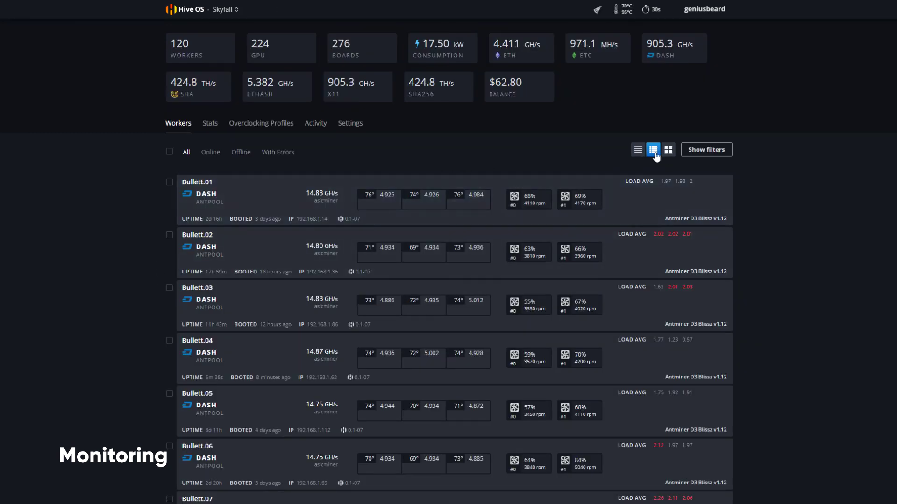
Switch Skyfall's worker list back to compact one-line rows.
left_click(636, 151)
scroll(595, 224, "down", 10)
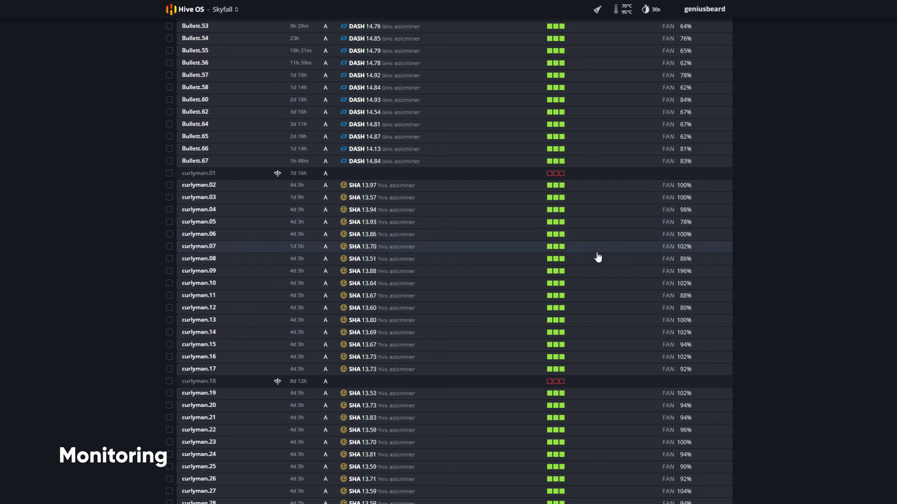
scroll(598, 258, "up", 3)
scroll(593, 257, "up", 3)
scroll(590, 255, "up", 3)
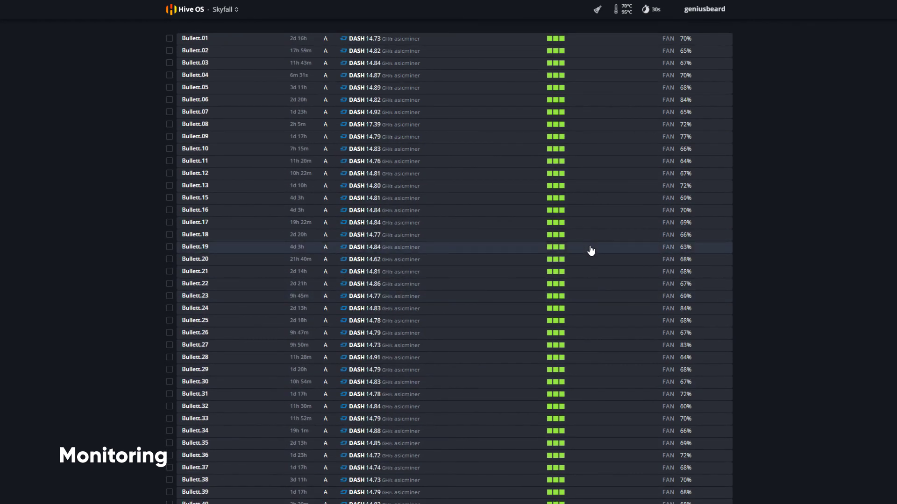
scroll(590, 252, "up", 3)
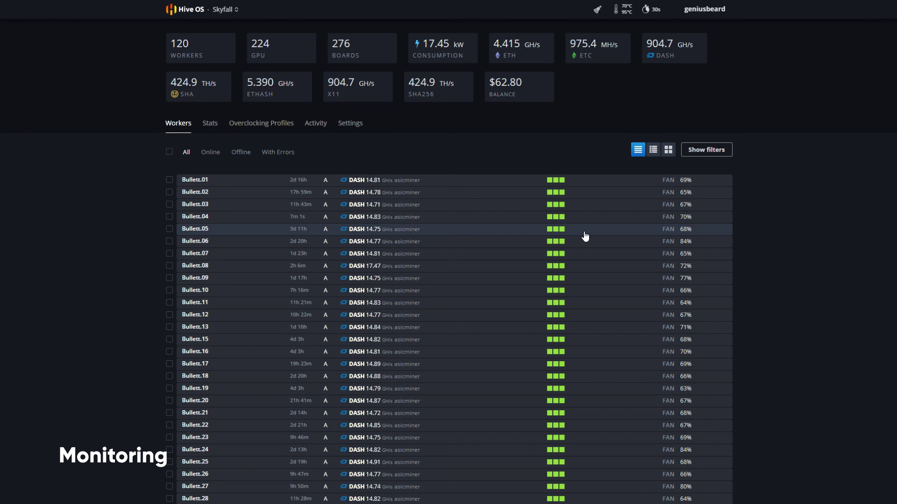